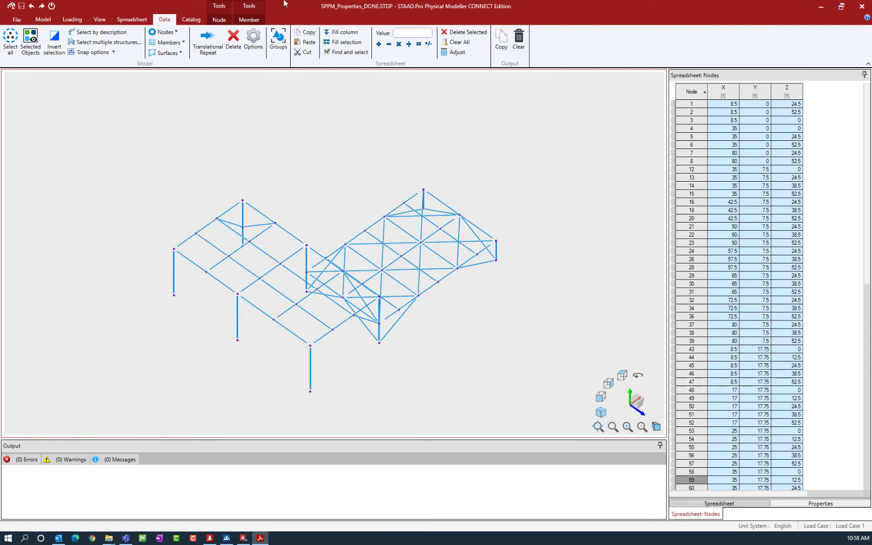
# Step: Open the Releases spreadsheet and scroll across its release columns
pyautogui.click(129, 19)
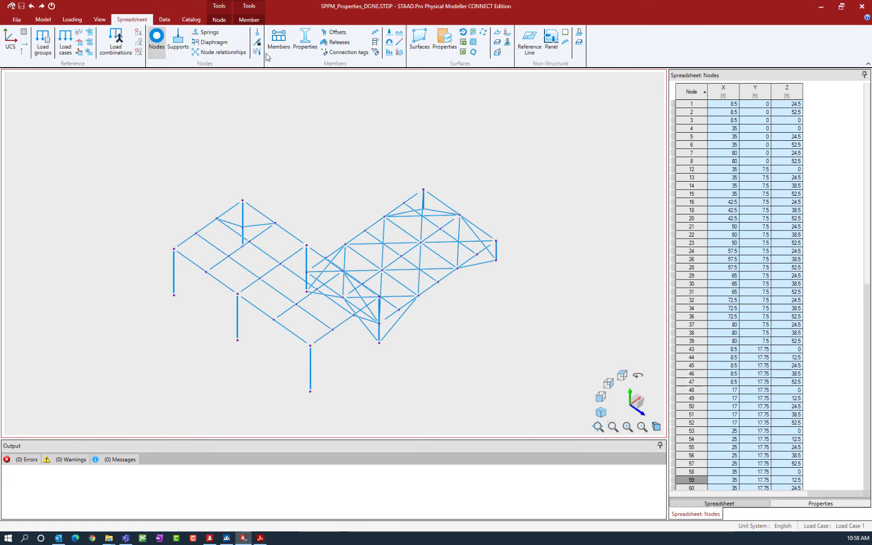
pyautogui.click(336, 41)
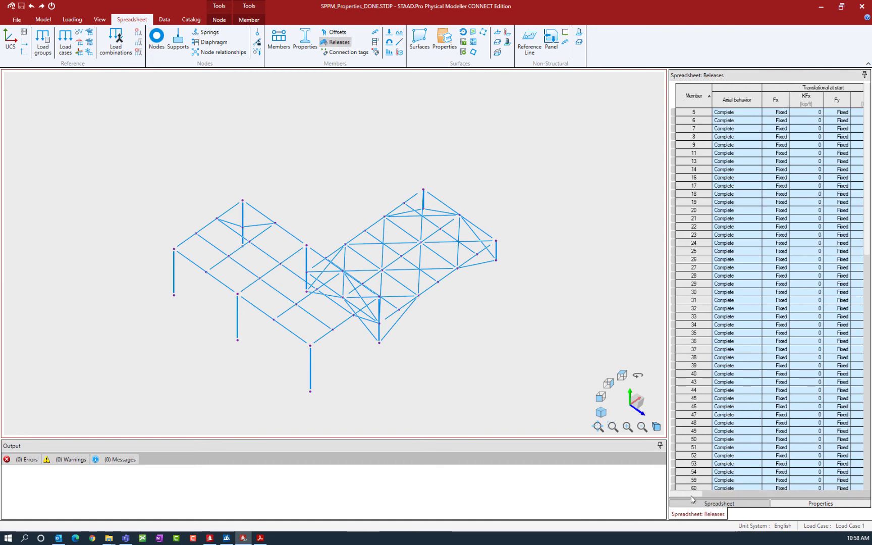
pyautogui.moveTo(692, 496); pyautogui.dragTo(797, 493)
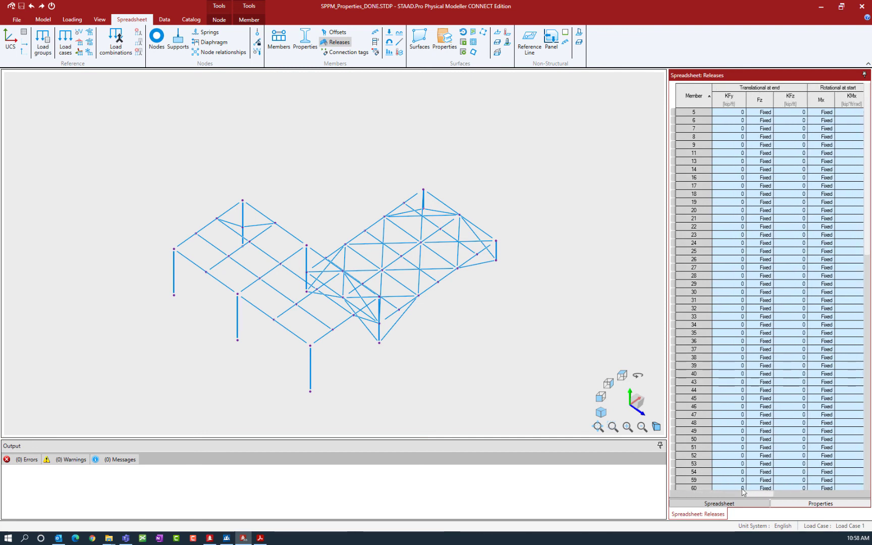
pyautogui.moveTo(743, 492); pyautogui.dragTo(699, 495)
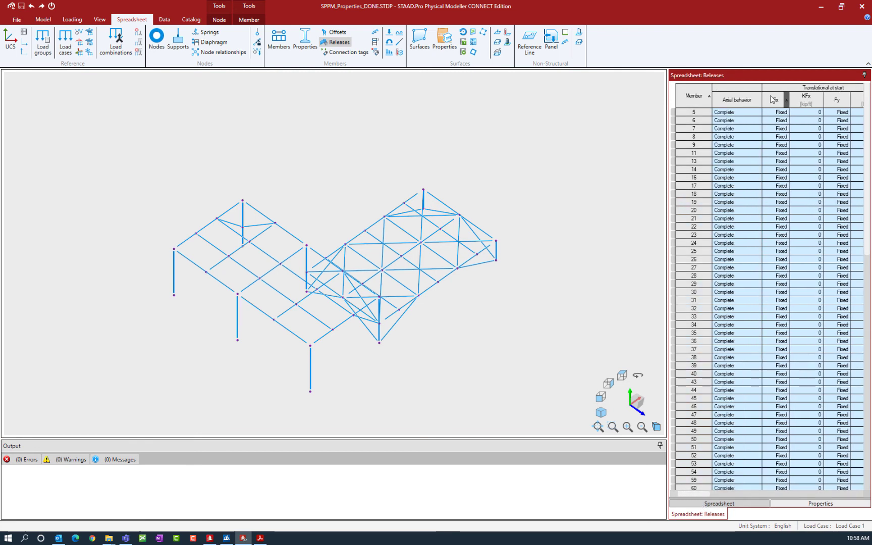
# Step: Inspect member 5's Fx release cell, then clear the model selection
pyautogui.click(773, 114)
pyautogui.click(773, 114)
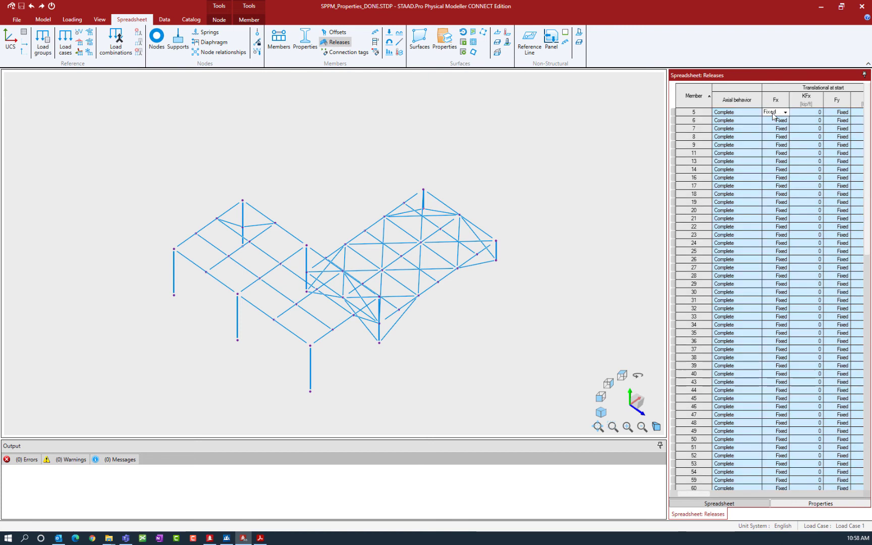
pyautogui.click(568, 168)
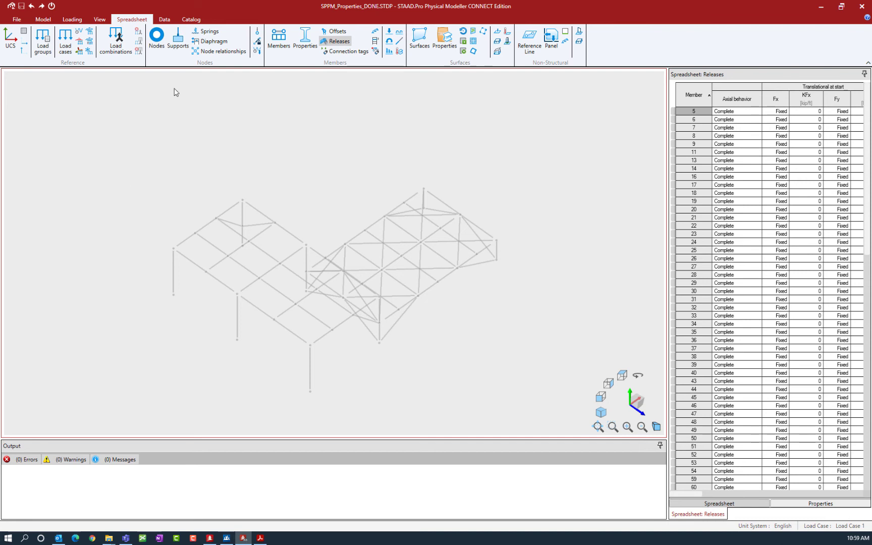
# Step: Select every member of the Steel Beam 1 group from the Edit Group list
pyautogui.click(164, 20)
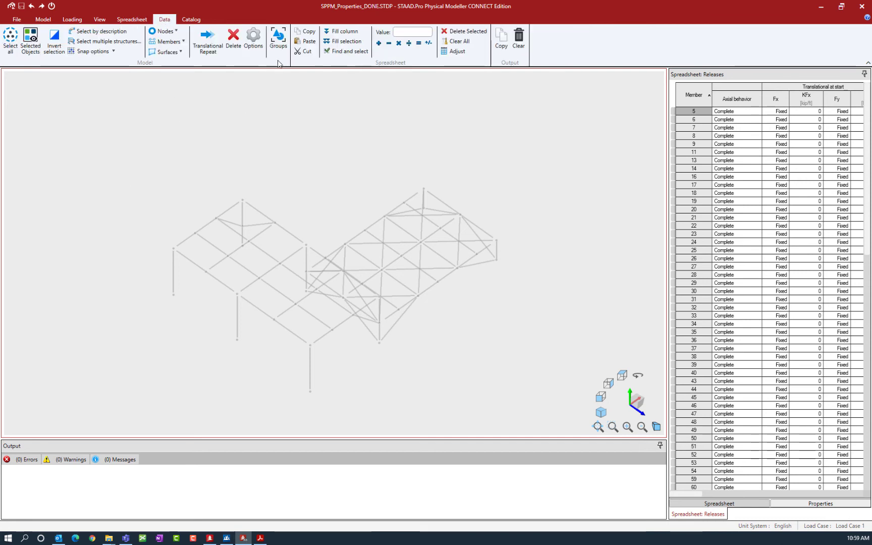
pyautogui.click(278, 37)
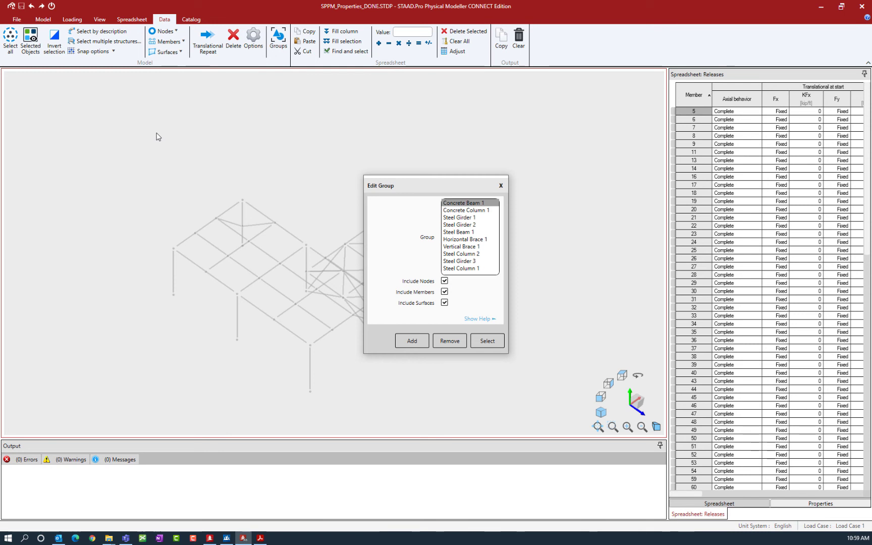
pyautogui.click(447, 231)
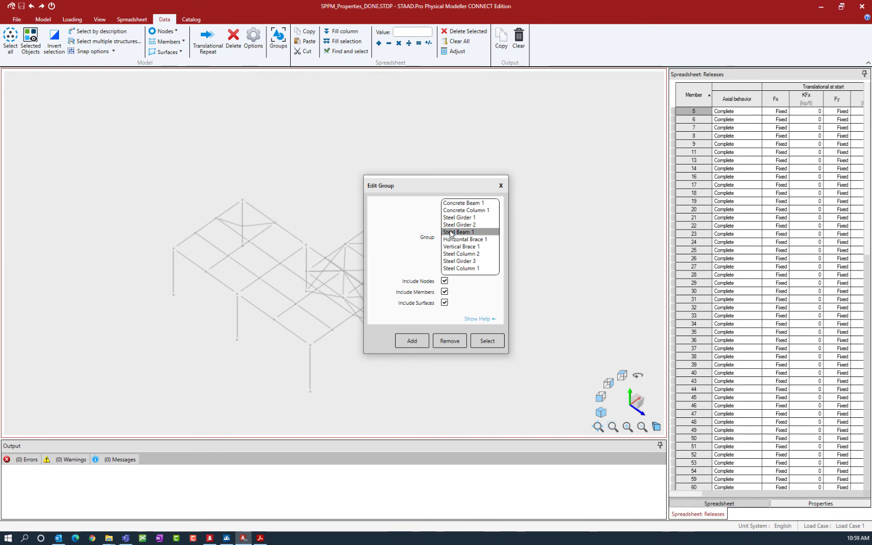
pyautogui.click(489, 343)
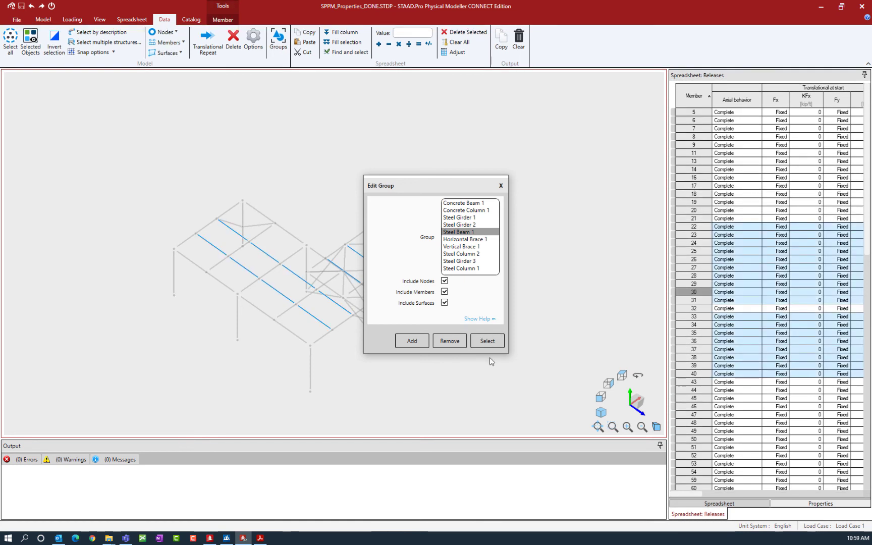
pyautogui.click(501, 186)
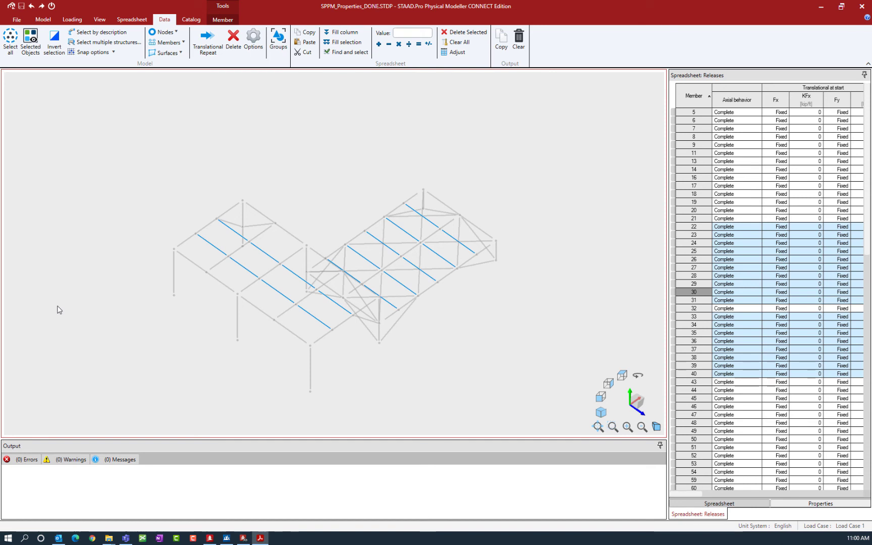
# Step: Hinge both ends of the selected Steel Beam 1 members and check My and Mz show Released
pyautogui.click(232, 23)
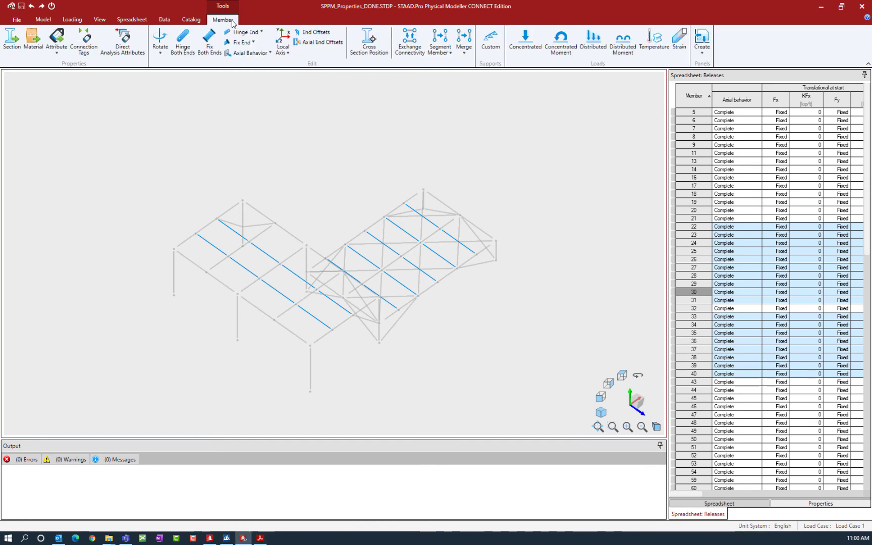
pyautogui.click(191, 53)
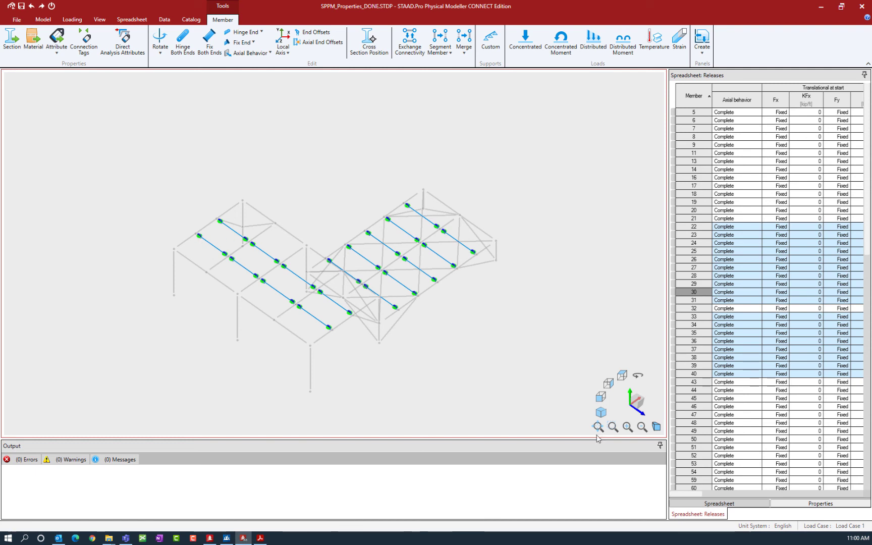
pyautogui.moveTo(684, 495); pyautogui.dragTo(776, 494)
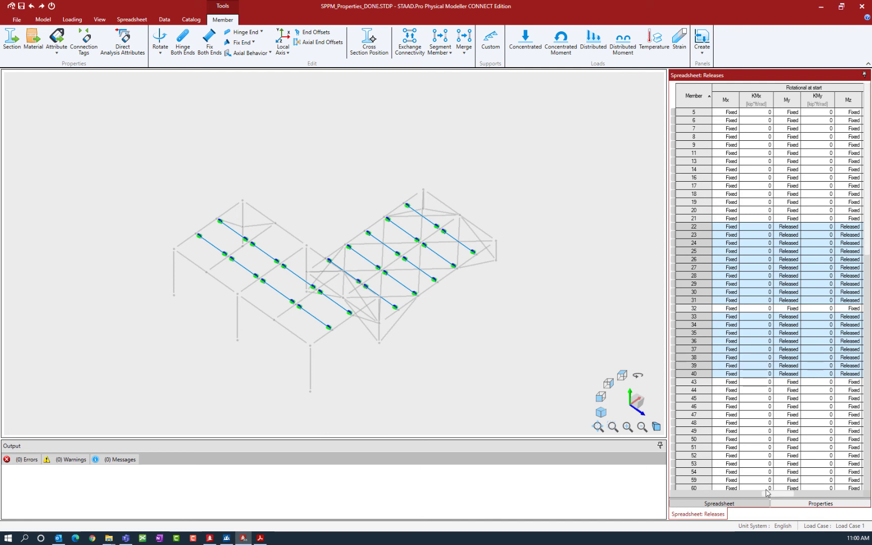
pyautogui.moveTo(780, 494); pyautogui.dragTo(687, 506)
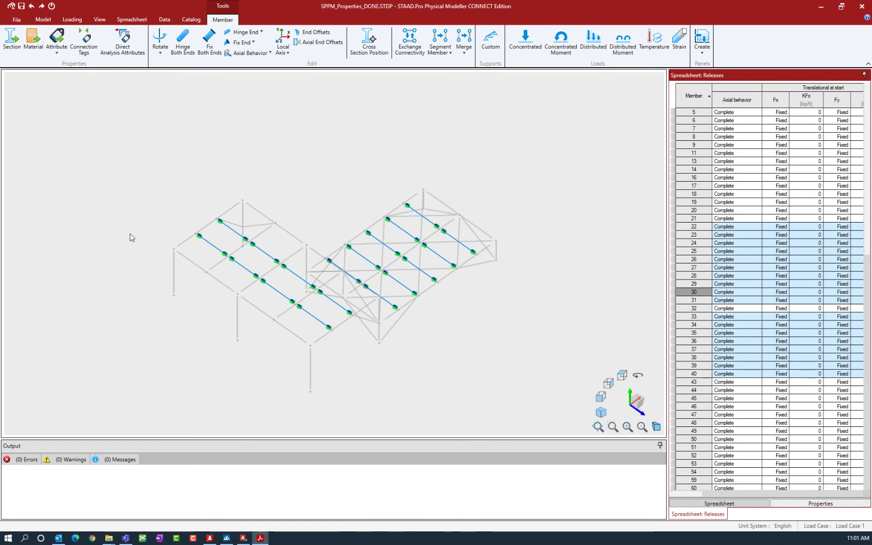
# Step: Clear the selection and select all five members of the Steel Girder 3 group
pyautogui.press('Escape')
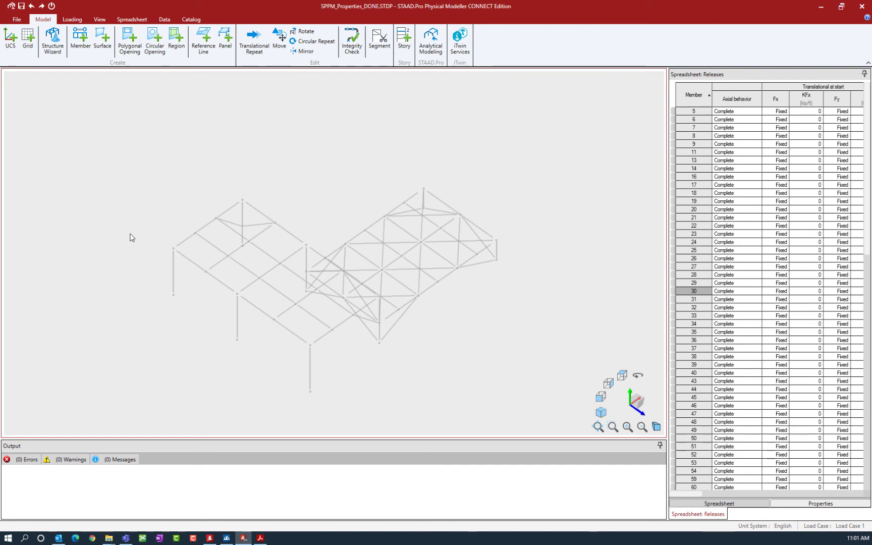
pyautogui.click(165, 21)
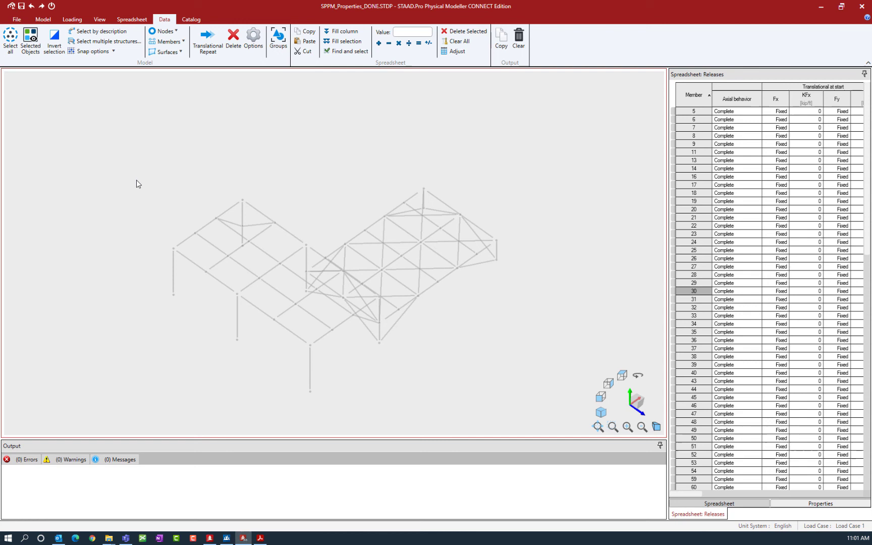
pyautogui.click(279, 38)
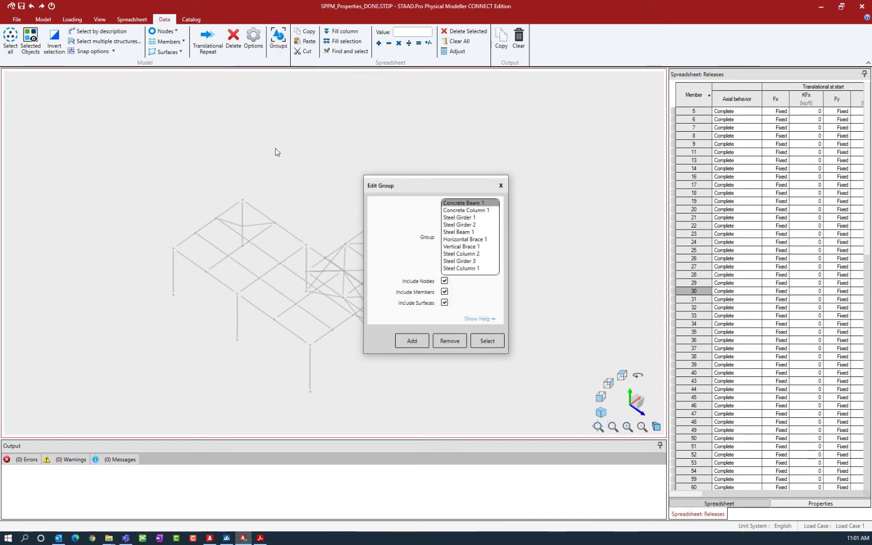
pyautogui.click(458, 261)
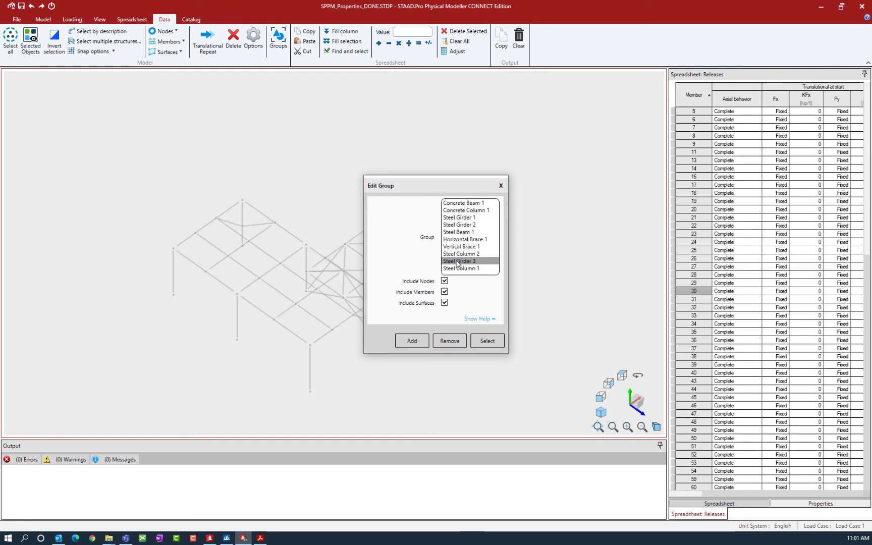
pyautogui.click(485, 341)
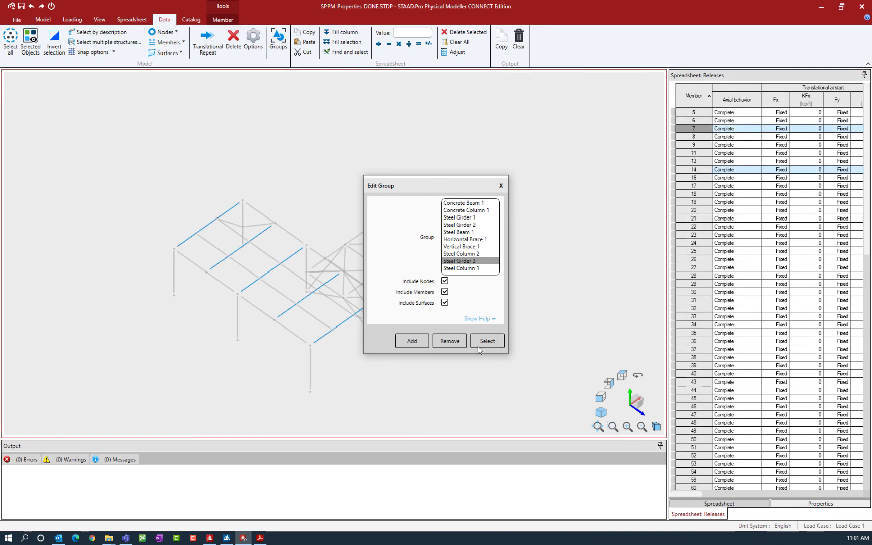
pyautogui.click(500, 186)
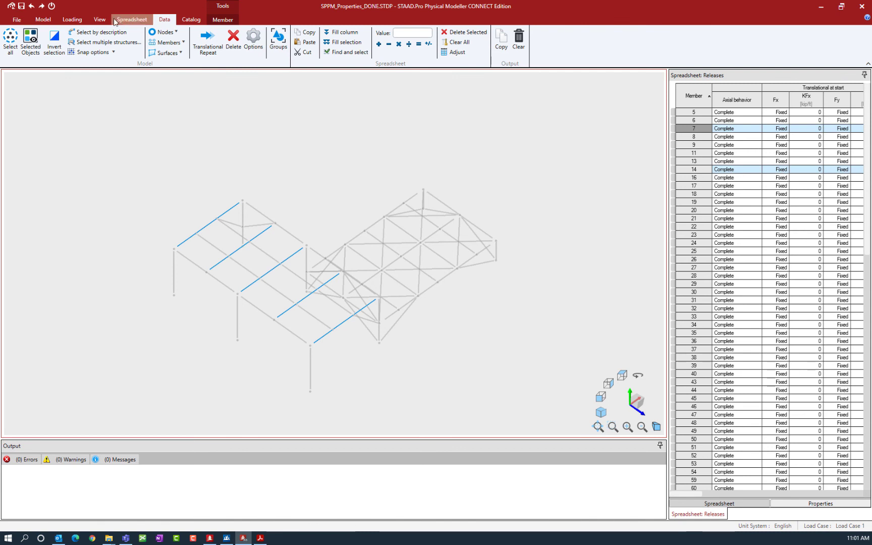
# Step: Show local axis triads on the selected girder members
pyautogui.click(100, 21)
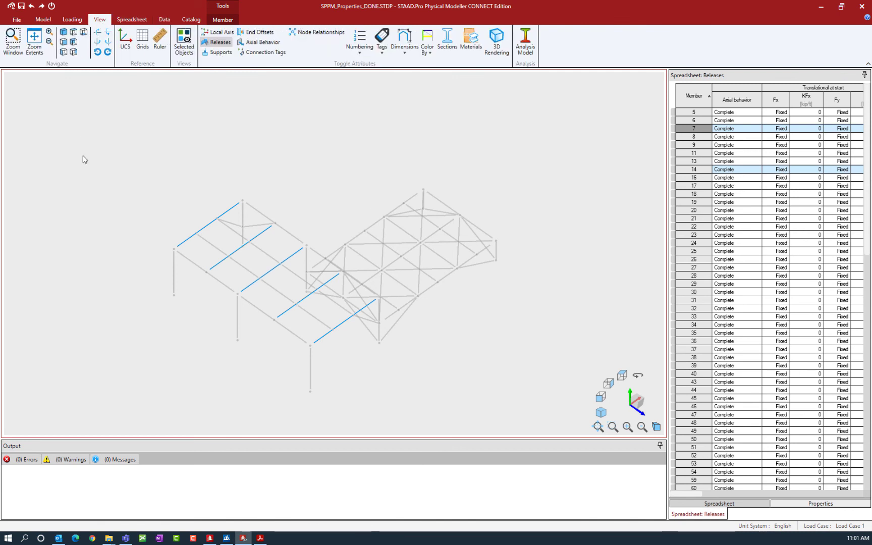
pyautogui.click(217, 33)
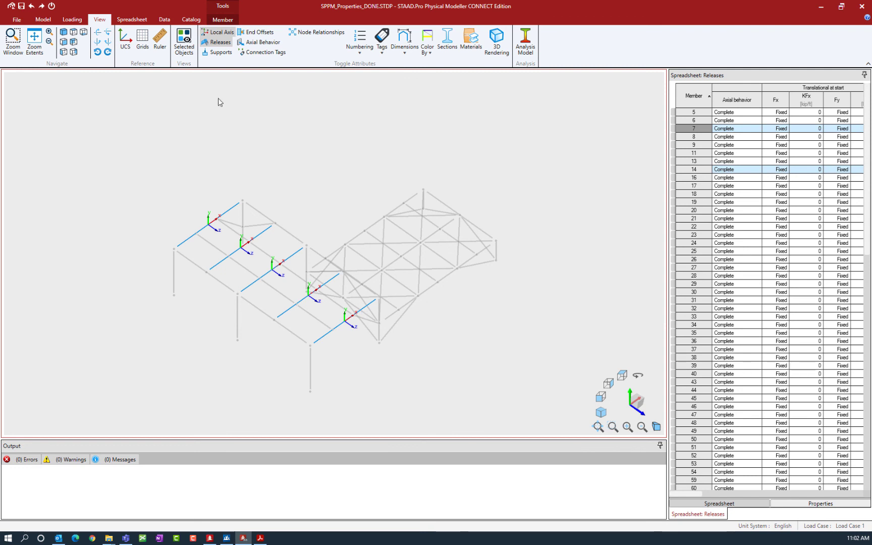
pyautogui.click(227, 21)
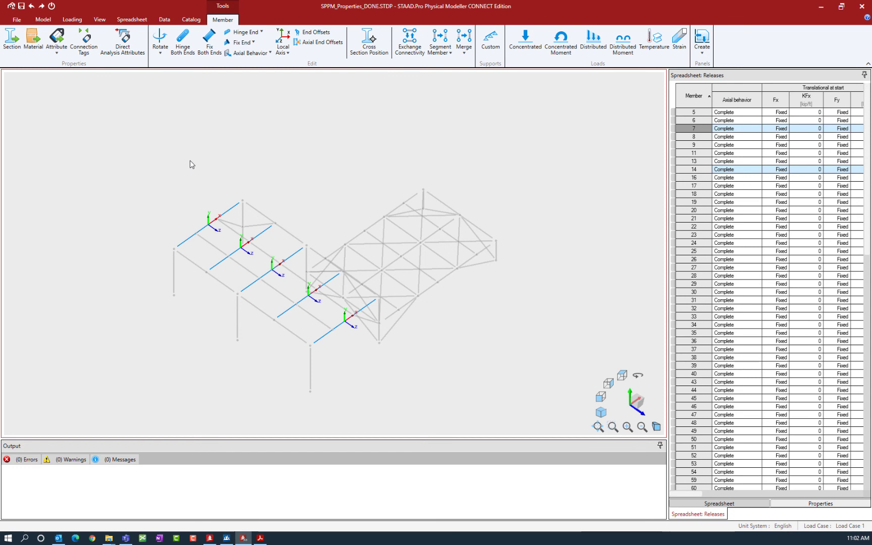
# Step: Add the girders' end nodes on one side to the selection, then return to isometric view
pyautogui.click(243, 202)
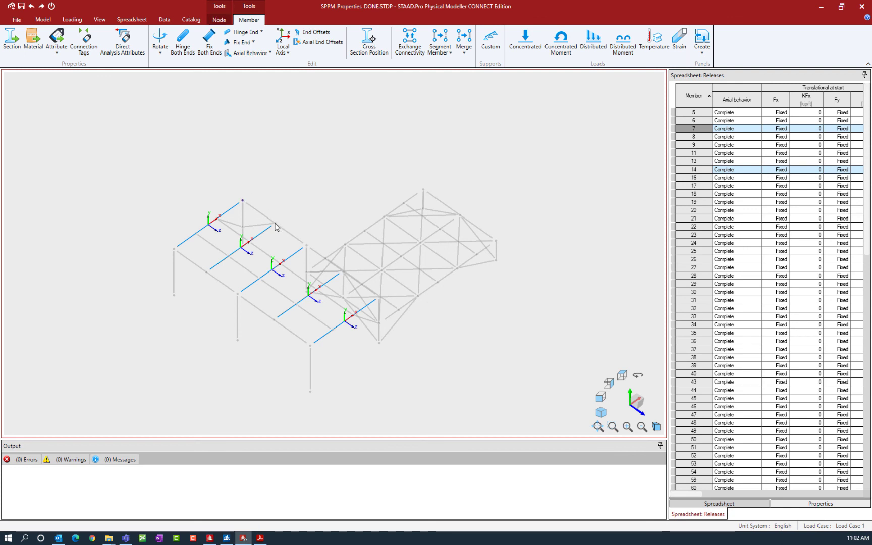
pyautogui.keyDown('ctrl'); pyautogui.click(275, 224); pyautogui.keyUp('ctrl')
pyautogui.keyDown('ctrl'); pyautogui.click(307, 246); pyautogui.keyUp('ctrl')
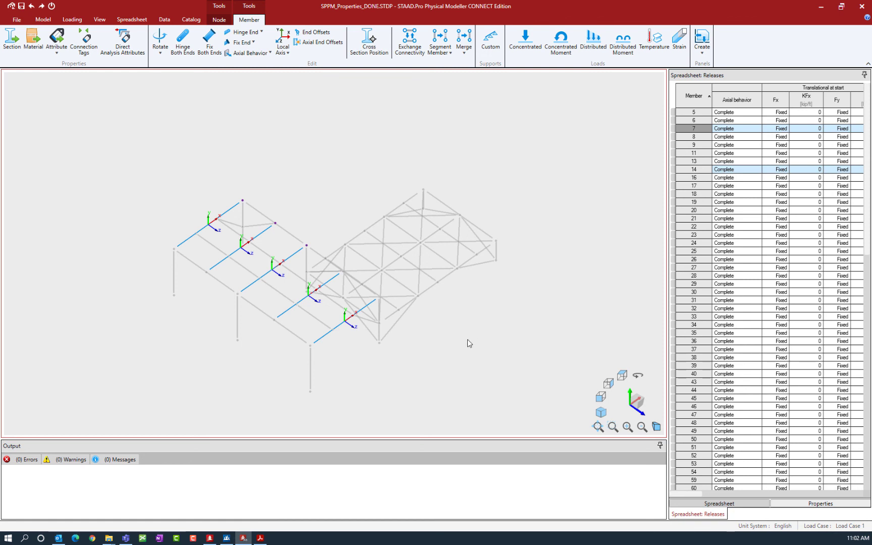
pyautogui.press('Up')
pyautogui.press('Up')
pyautogui.press('Up')
pyautogui.press('Up')
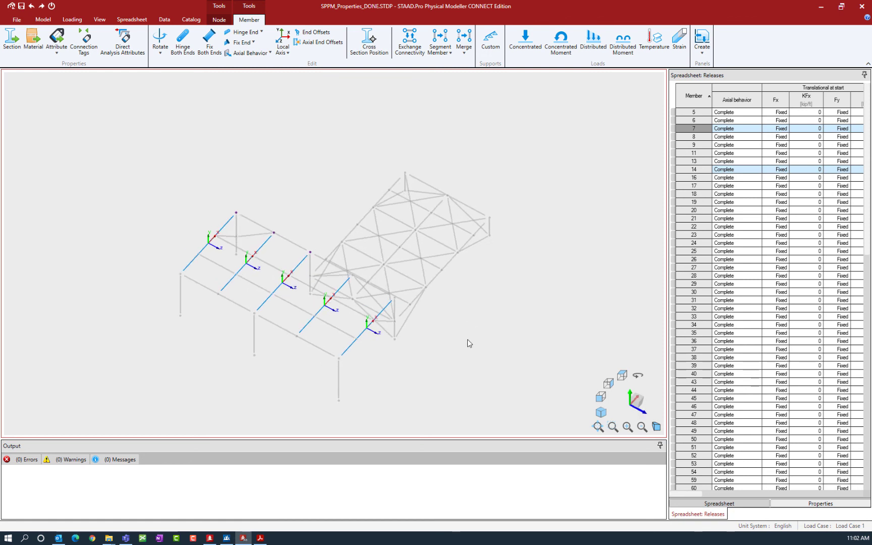
pyautogui.press('Up')
pyautogui.press('Up')
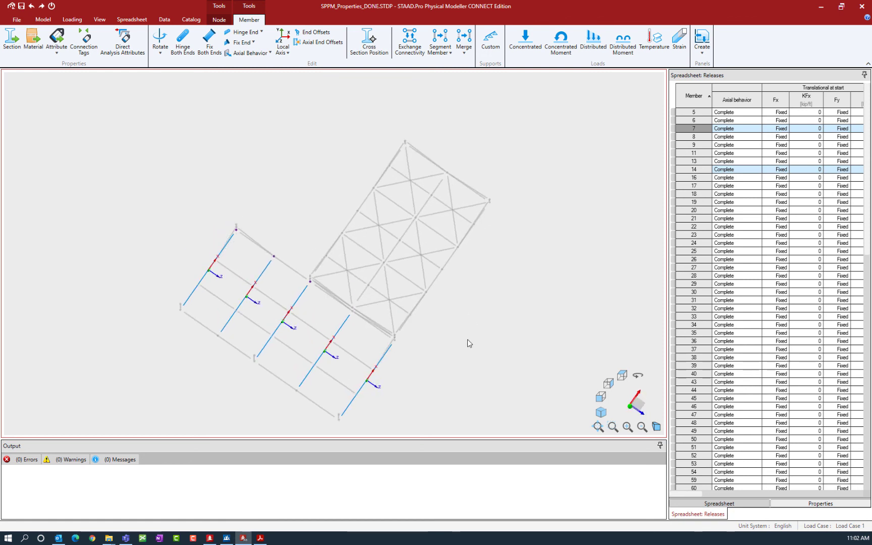
pyautogui.press('Up')
pyautogui.press('Up')
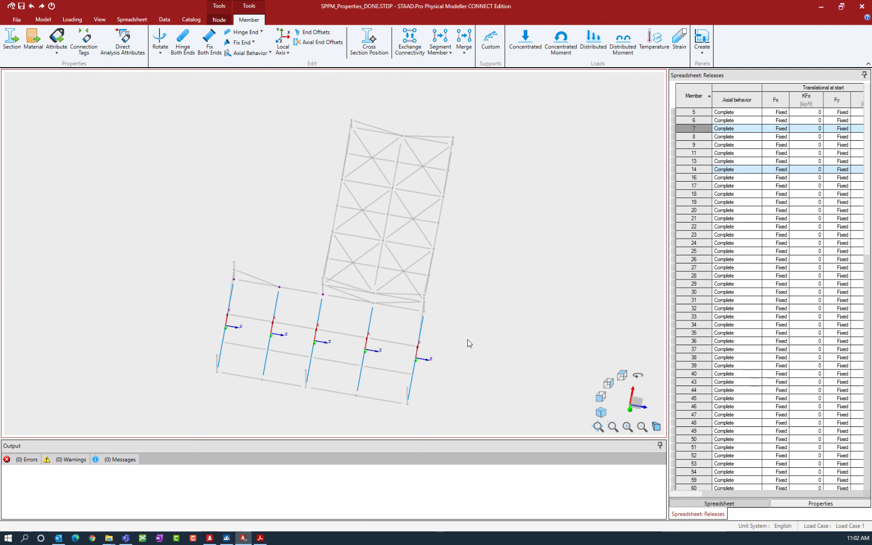
pyautogui.keyDown('ctrl'); pyautogui.click(373, 303); pyautogui.keyUp('ctrl')
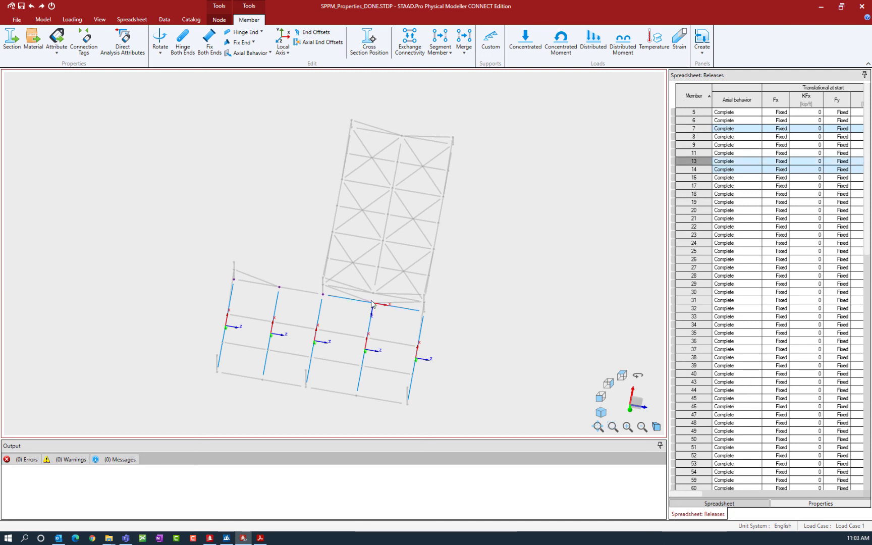
pyautogui.keyDown('ctrl'); pyautogui.click(392, 307); pyautogui.keyUp('ctrl')
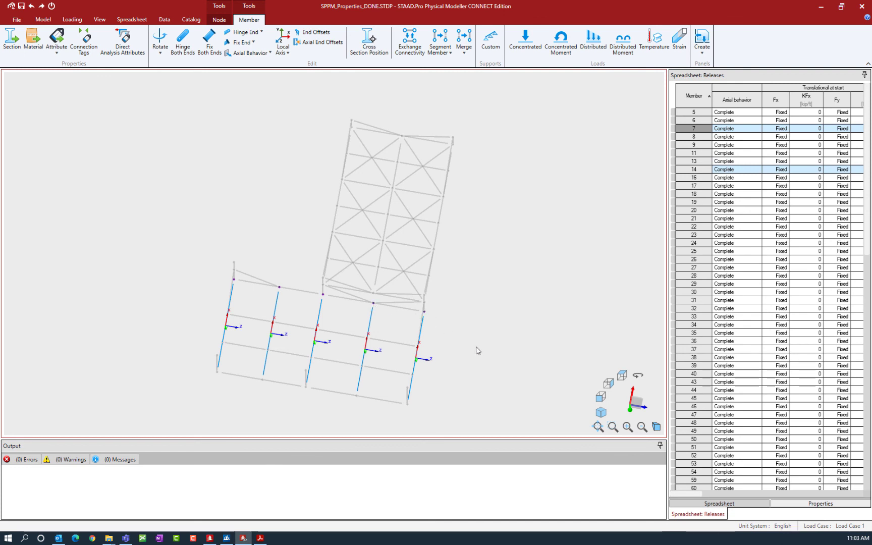
pyautogui.click(600, 411)
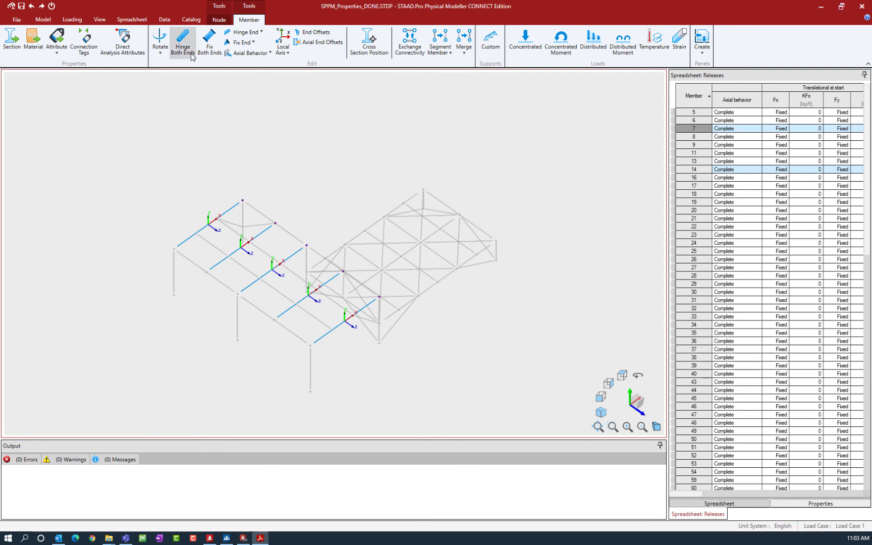
# Step: Hinge the selected girder ends about both major and minor principal axes, then select the whole frame
pyautogui.click(241, 32)
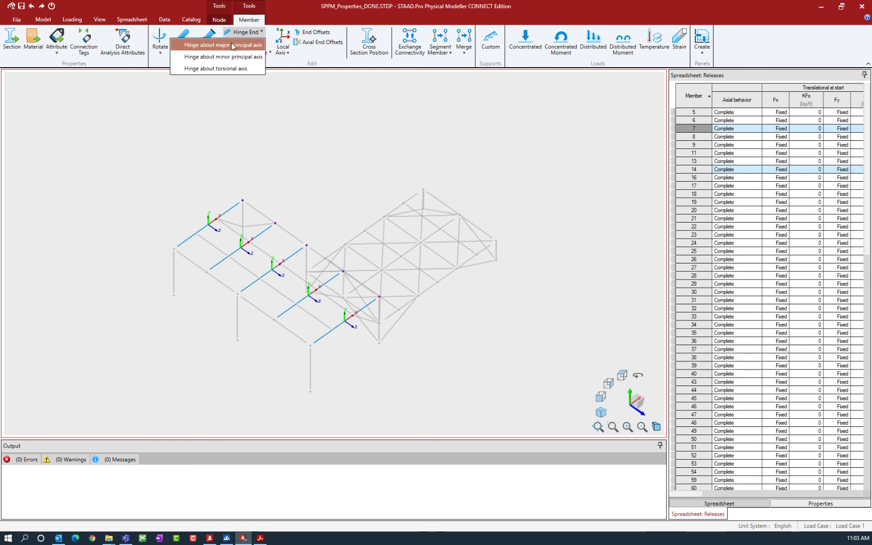
pyautogui.click(233, 45)
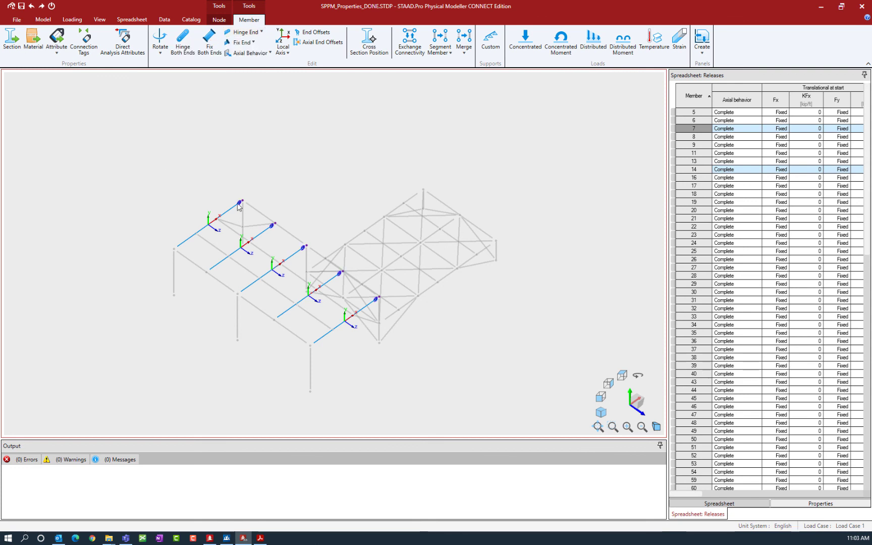
pyautogui.click(247, 32)
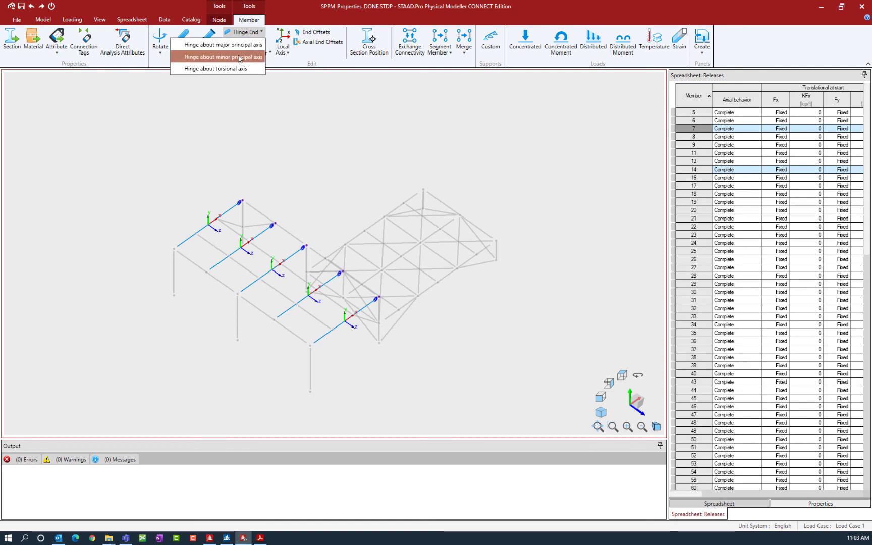
pyautogui.click(222, 57)
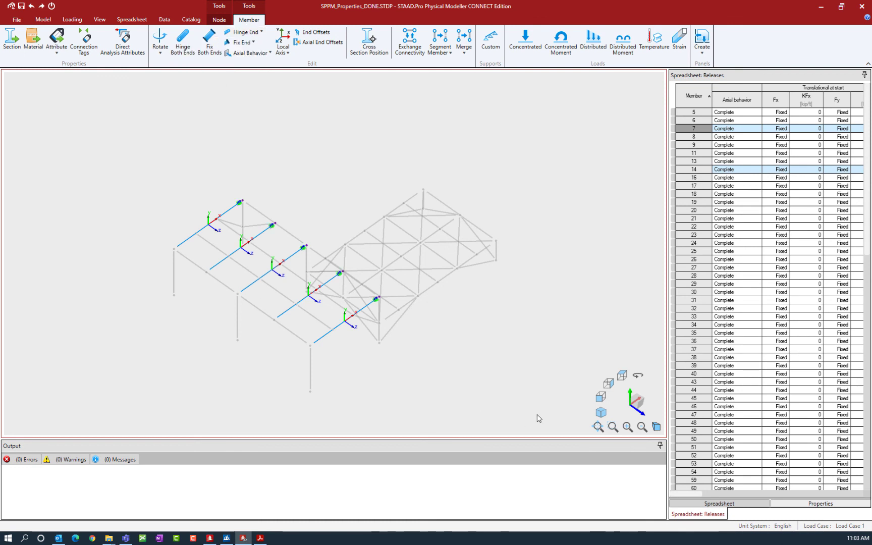
pyautogui.moveTo(685, 494); pyautogui.dragTo(660, 521)
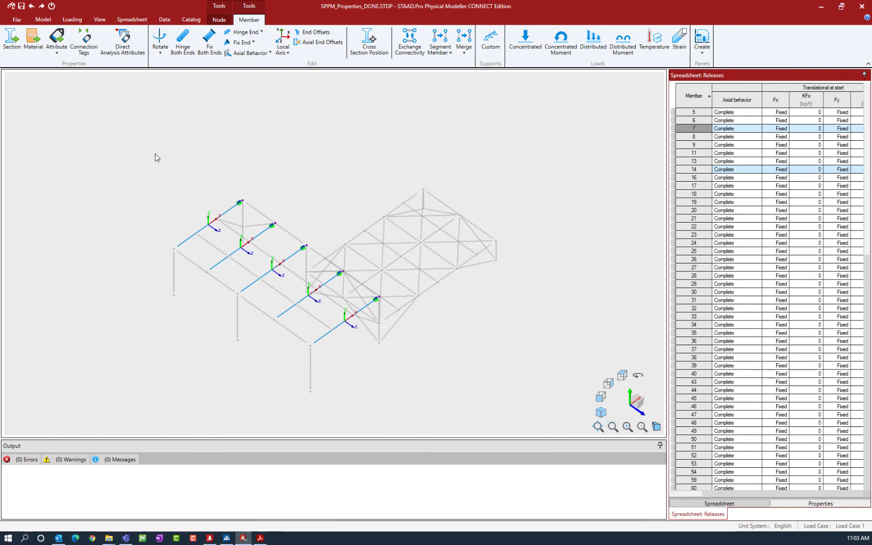
pyautogui.moveTo(109, 102); pyautogui.dragTo(525, 424)
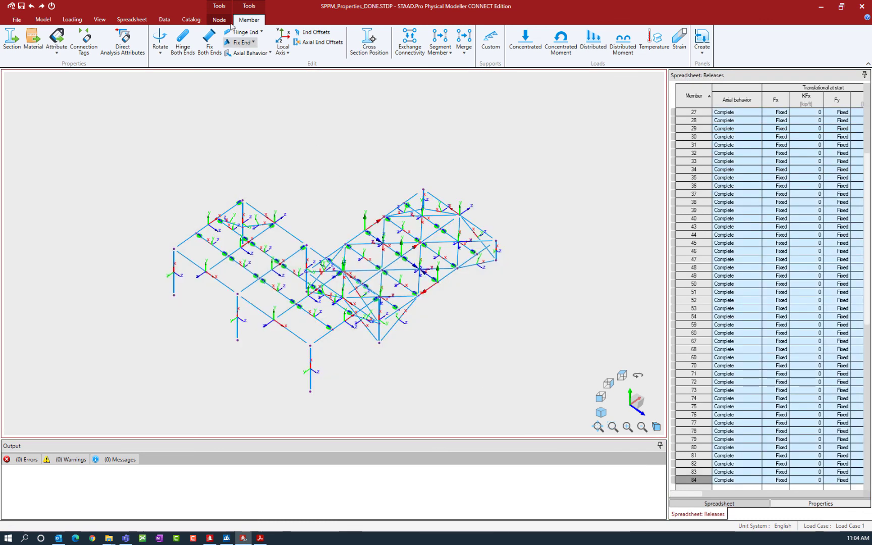
# Step: Turn off the local axis triads so only the green hinge symbols remain visible
pyautogui.click(99, 19)
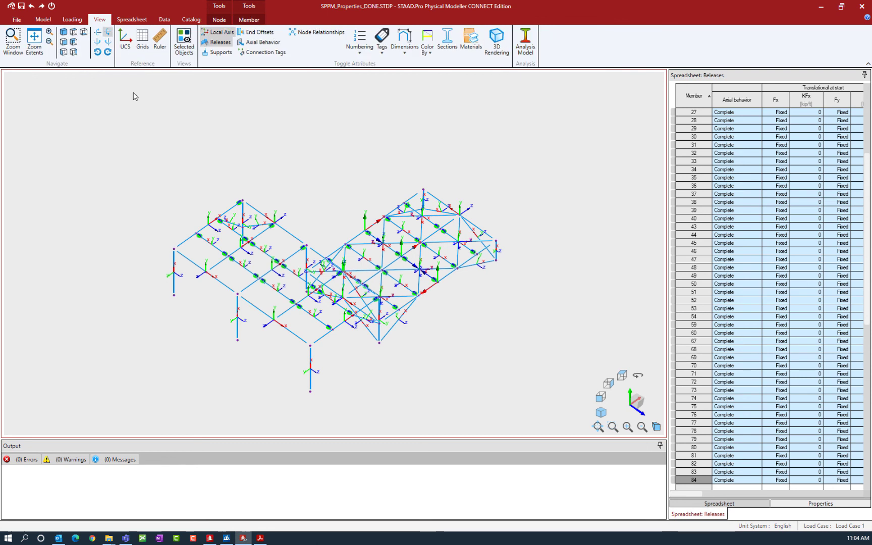
pyautogui.click(216, 33)
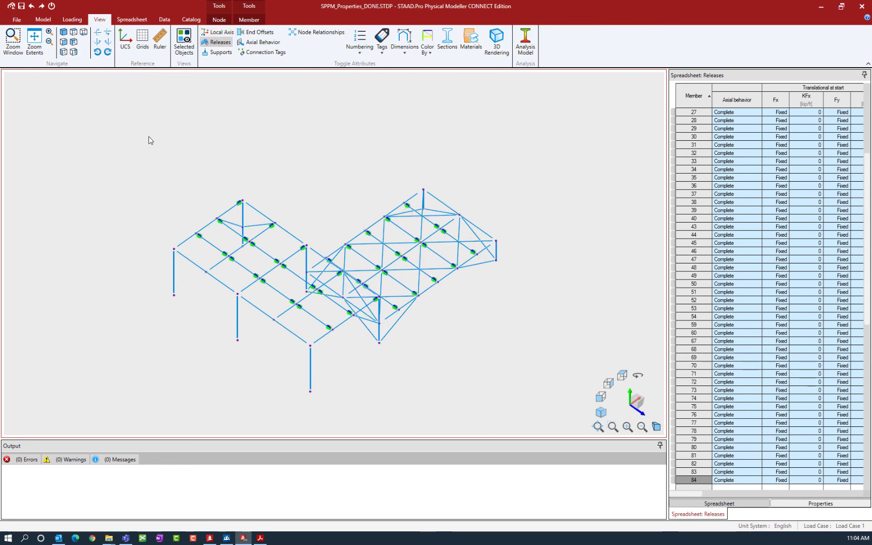